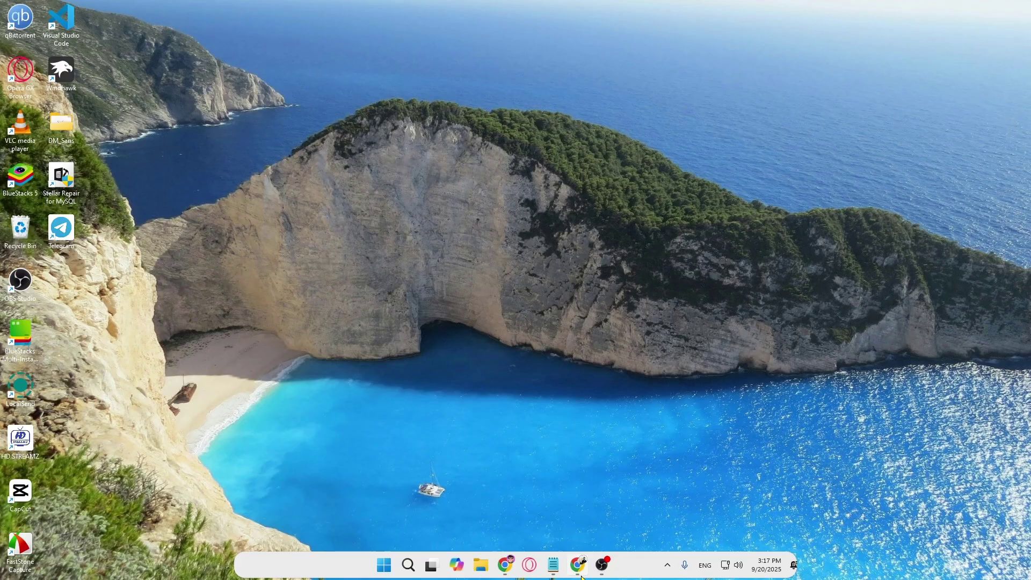
# In Chrome, search Google for 'league of legends' by typing 'leagu' and picking the suggestion.
pyautogui.click(583, 576)
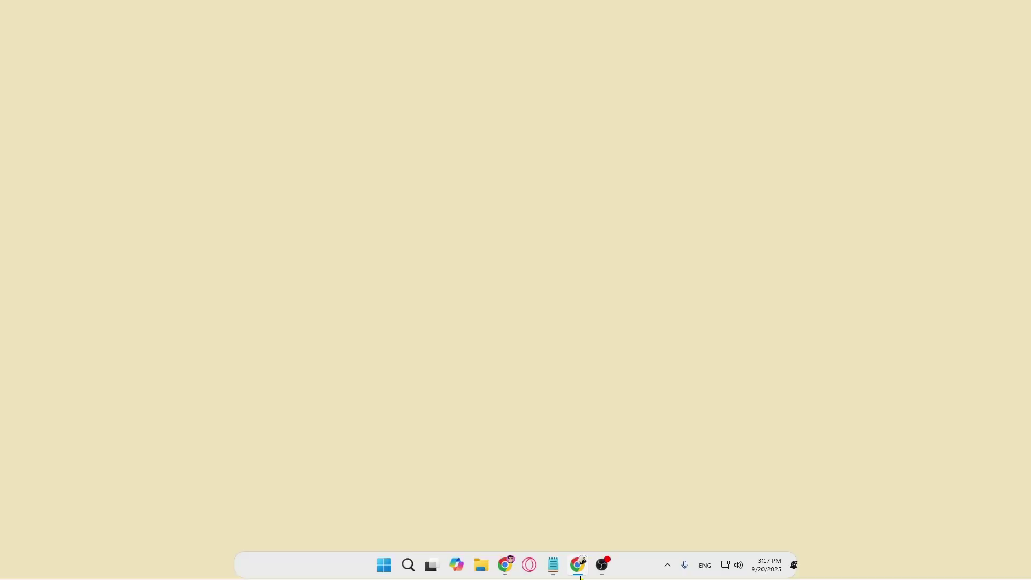
pyautogui.click(263, 34)
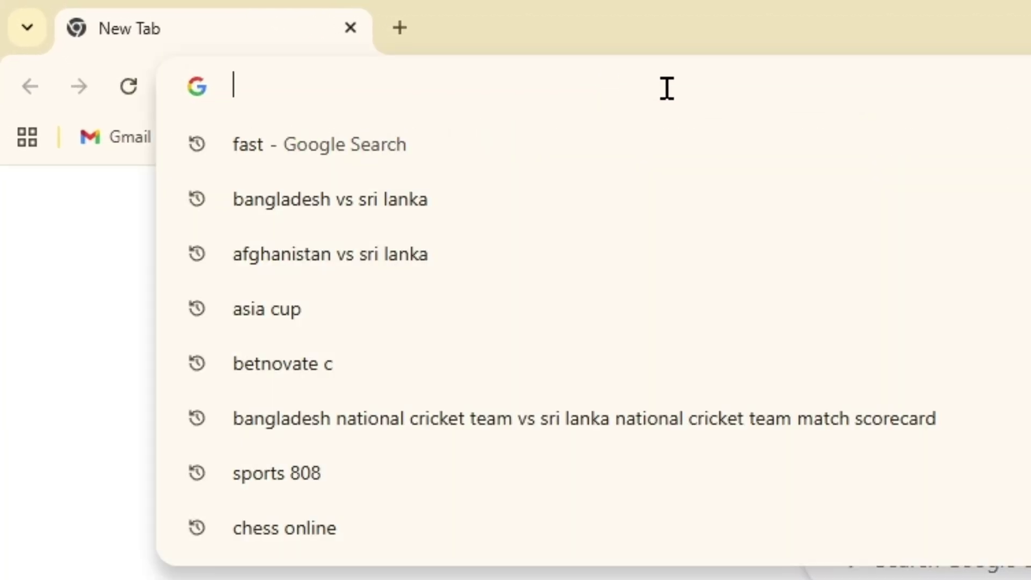
pyautogui.write('le')
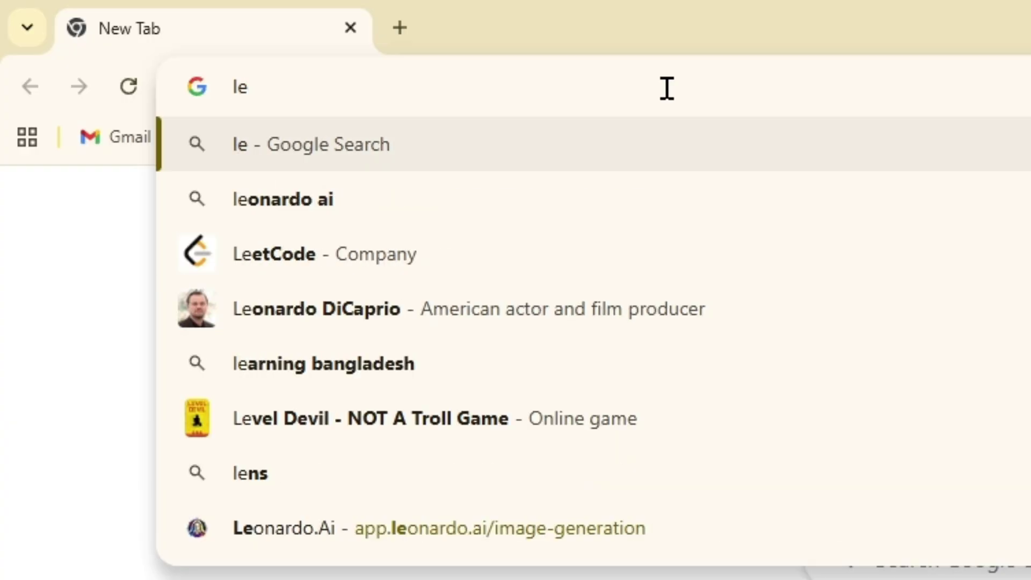
pyautogui.write('agu')
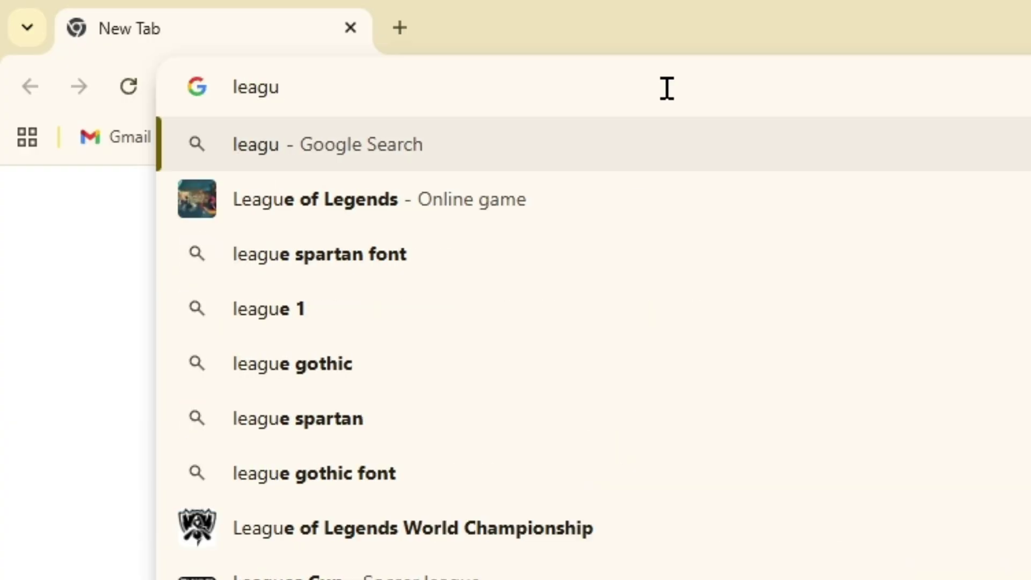
pyautogui.click(562, 206)
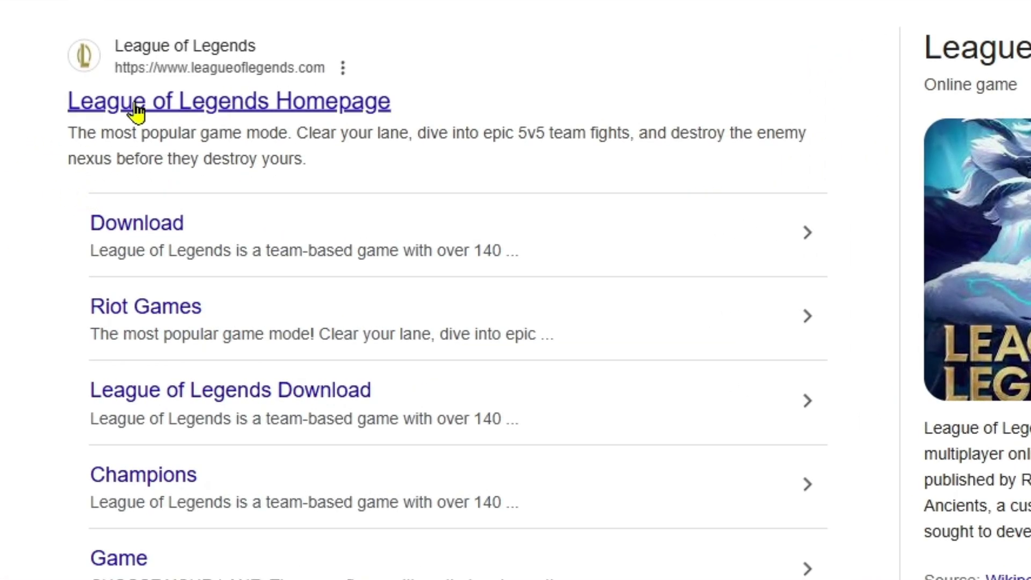
# Open the official League of Legends homepage result and choose PLAY FOR FREE.
pyautogui.click(263, 103)
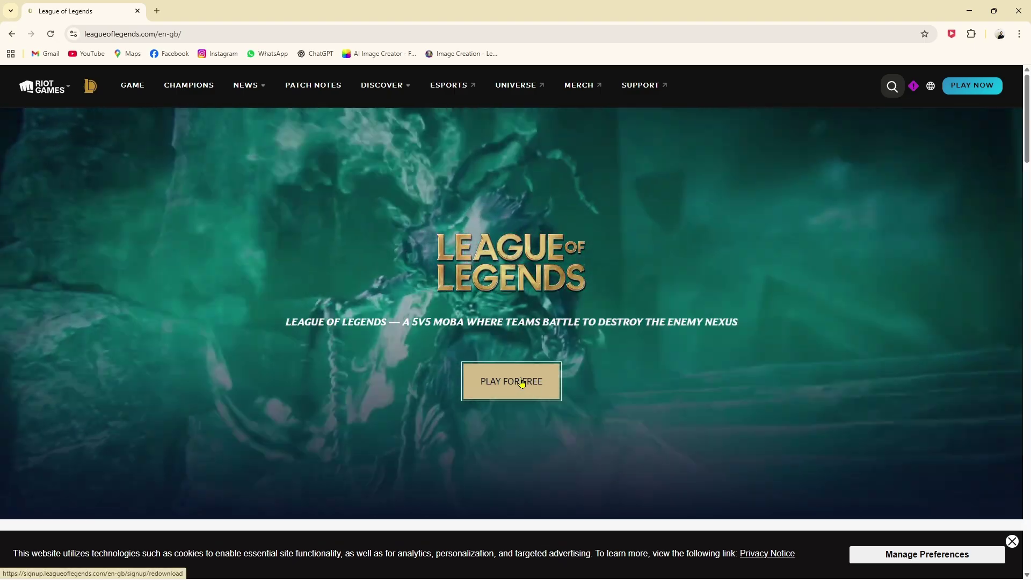
pyautogui.click(522, 382)
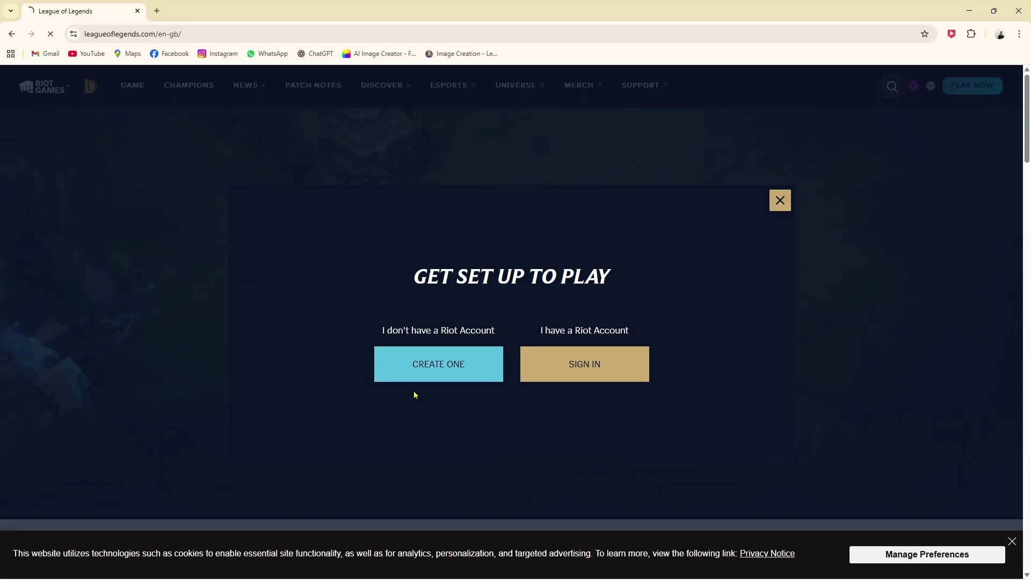
# Create a new Riot account by signing up with a Google account.
pyautogui.click(434, 380)
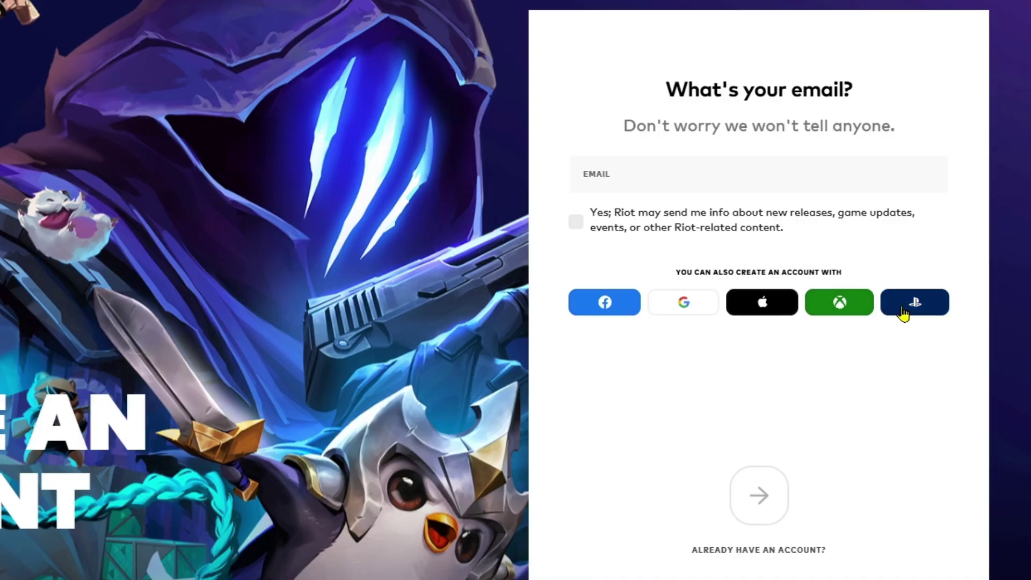
pyautogui.click(680, 309)
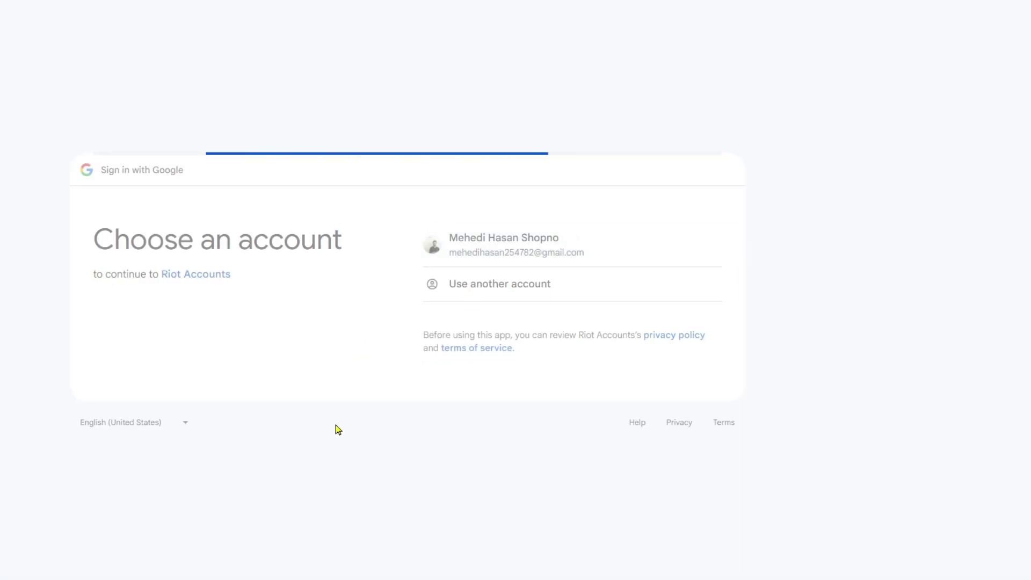
pyautogui.click(638, 423)
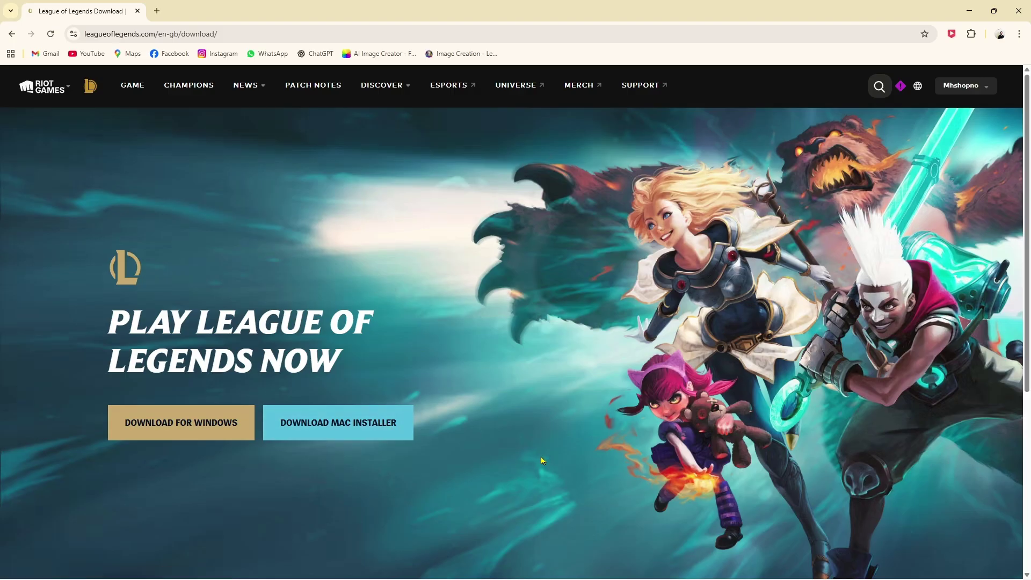
# Download the 71.5 MB Windows installer and launch it from Chrome's downloads list.
pyautogui.click(204, 436)
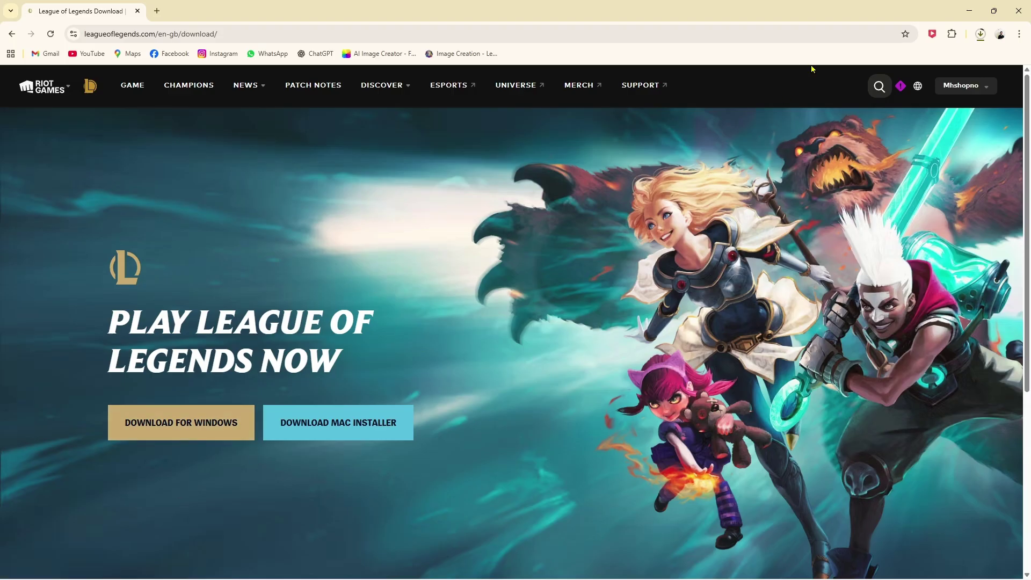
pyautogui.click(981, 34)
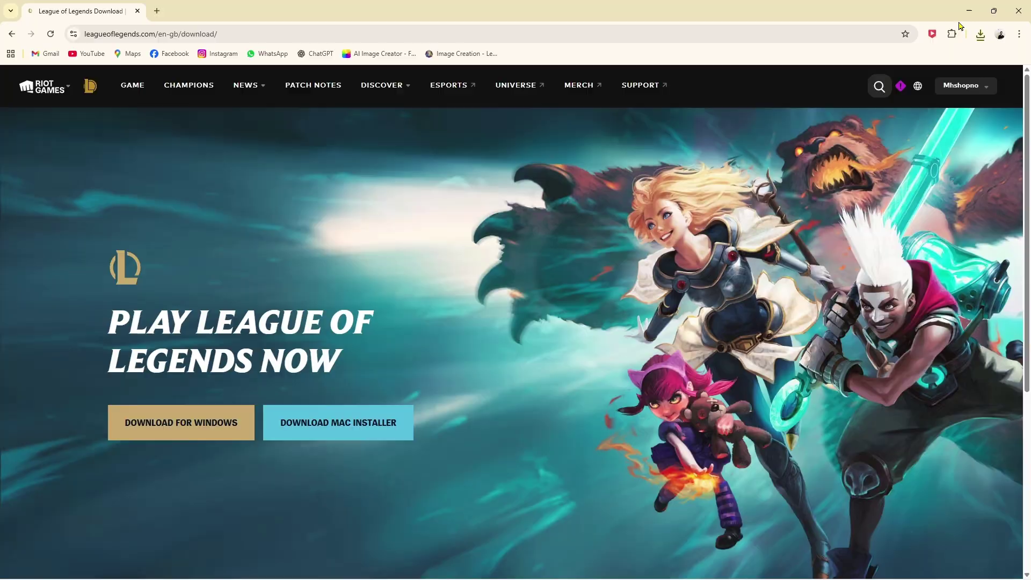
pyautogui.click(970, 11)
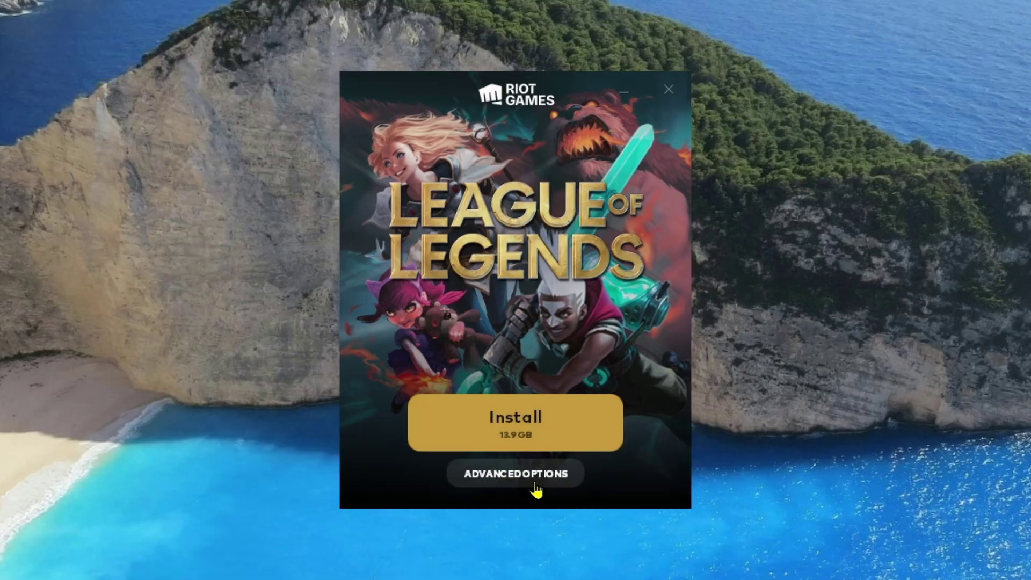
# Under Advanced Options, try drive D, then set the install path to the user's profile folder on C.
pyautogui.click(516, 474)
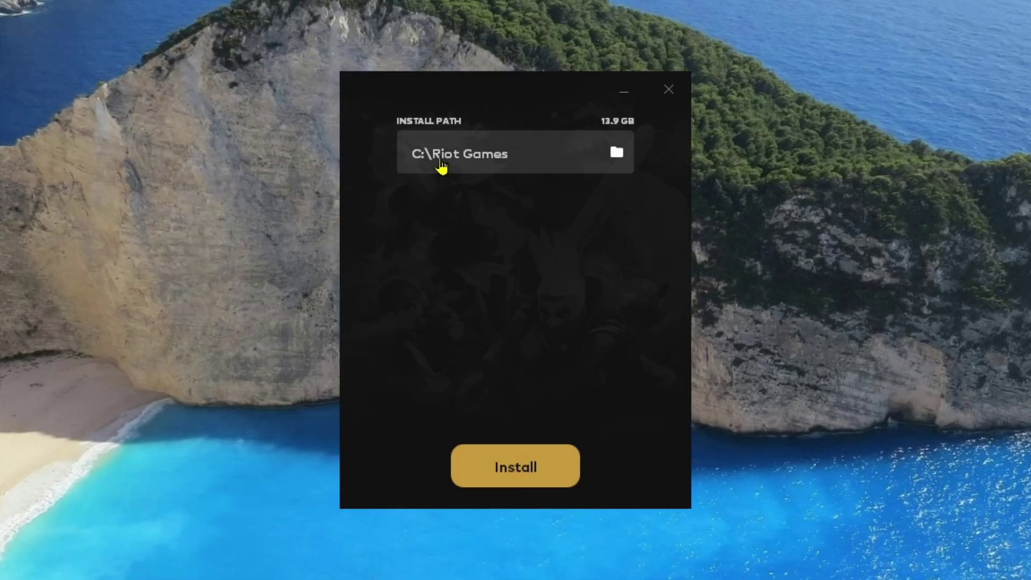
pyautogui.click(571, 161)
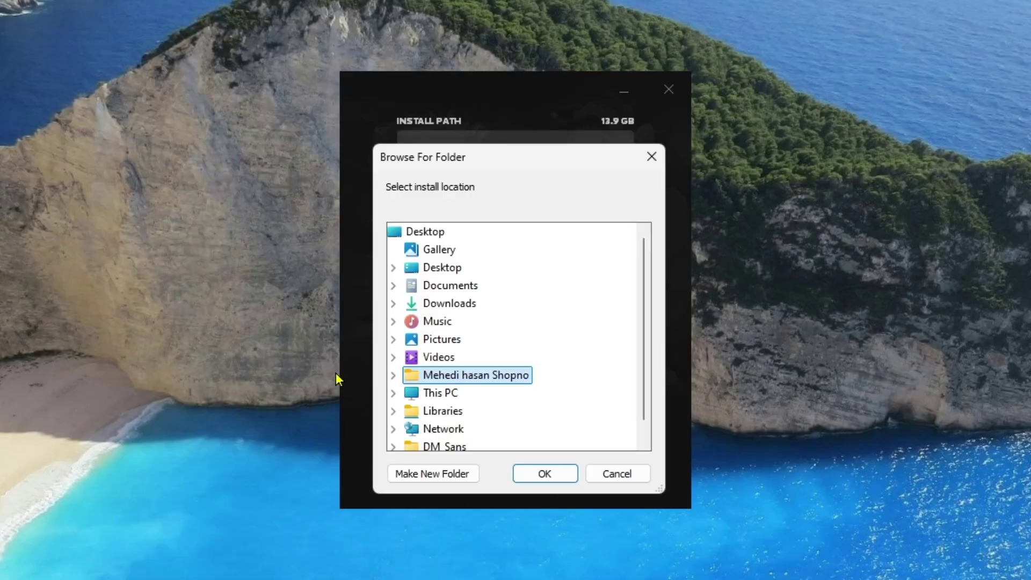
pyautogui.scroll(-1, 493, 394)
pyautogui.click(394, 375)
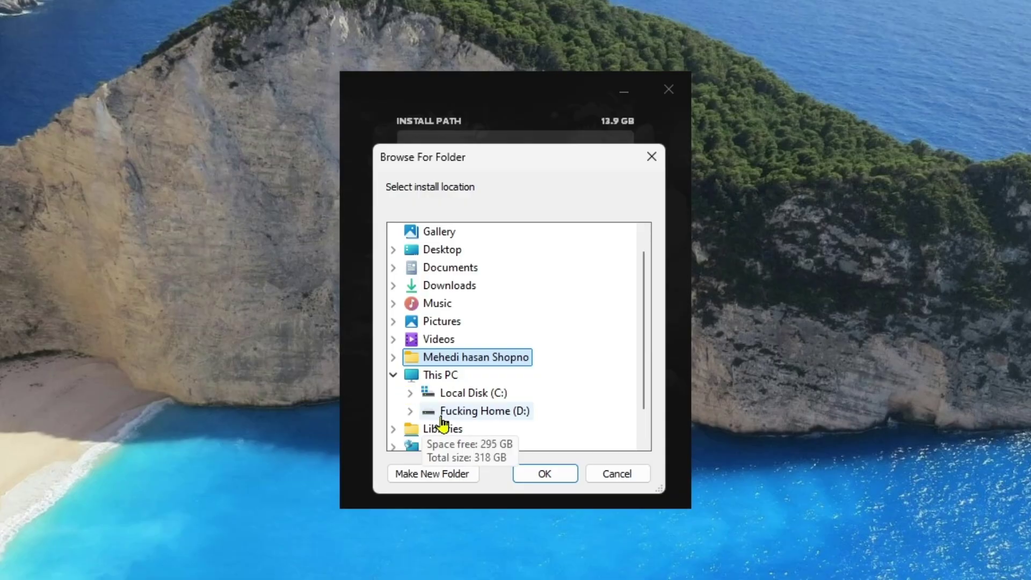
pyautogui.click(442, 415)
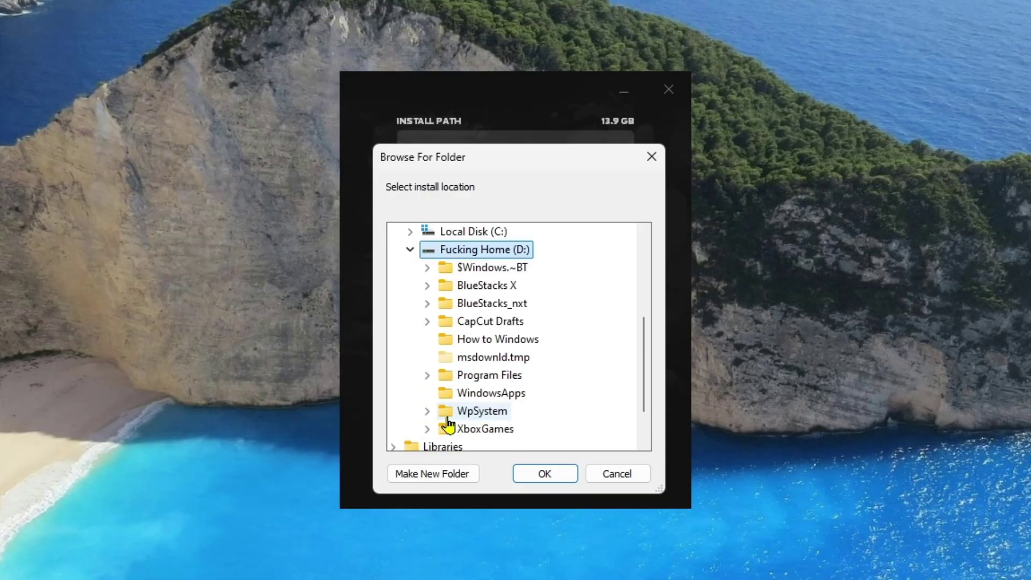
pyautogui.click(544, 473)
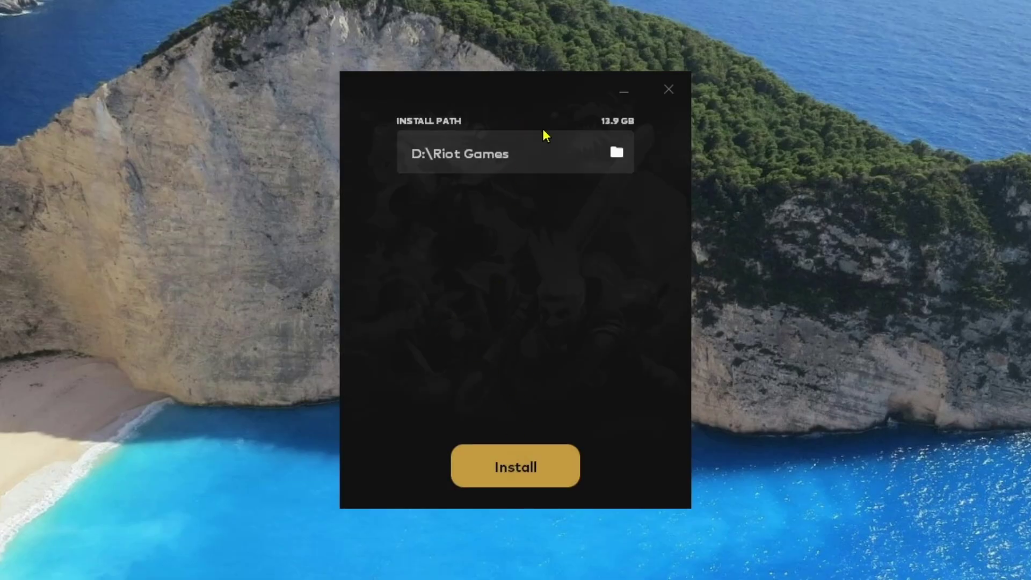
pyautogui.click(616, 154)
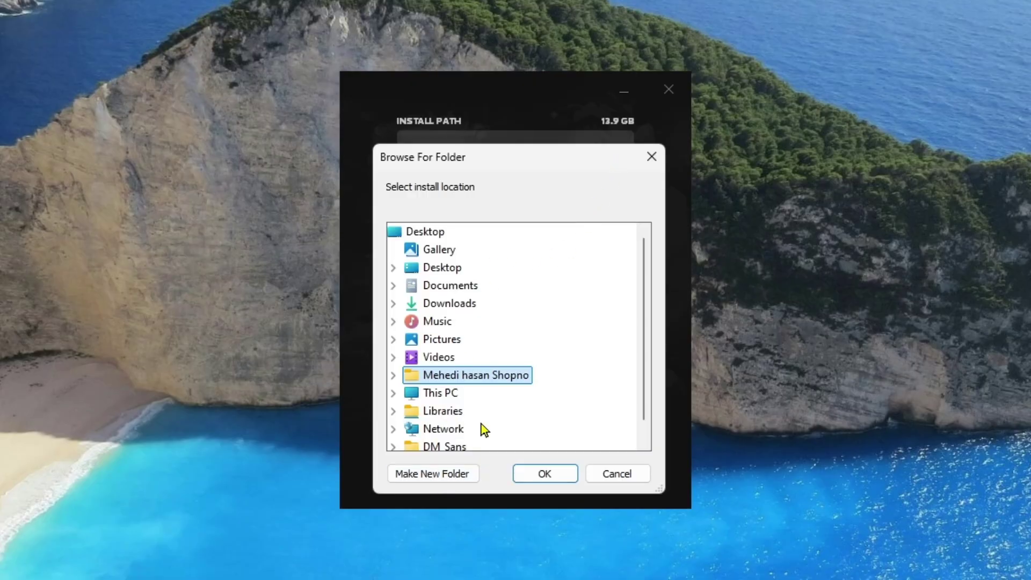
pyautogui.click(545, 473)
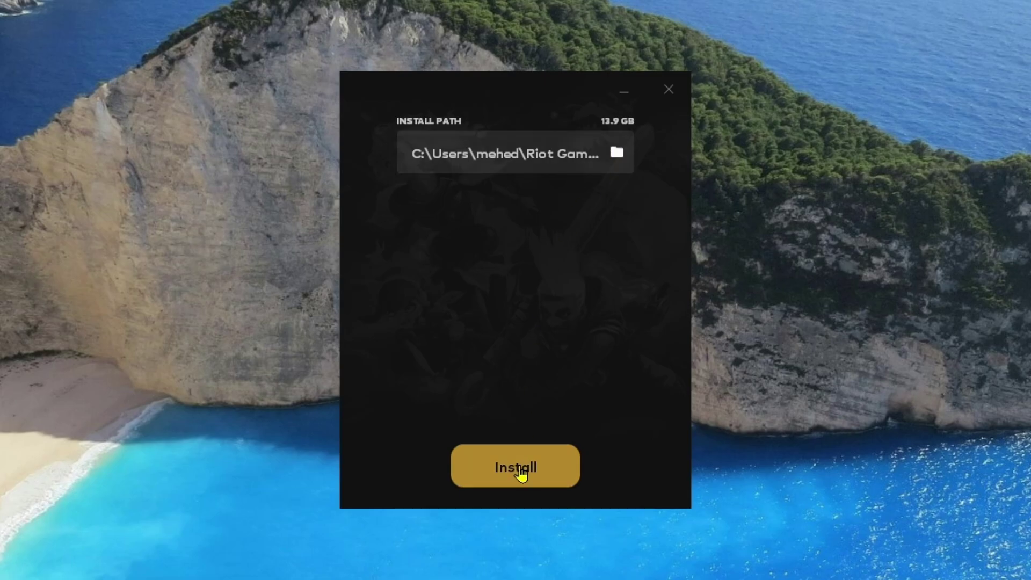
# Start the install and allow Riot Client through the Windows firewall on public and private networks.
pyautogui.click(516, 471)
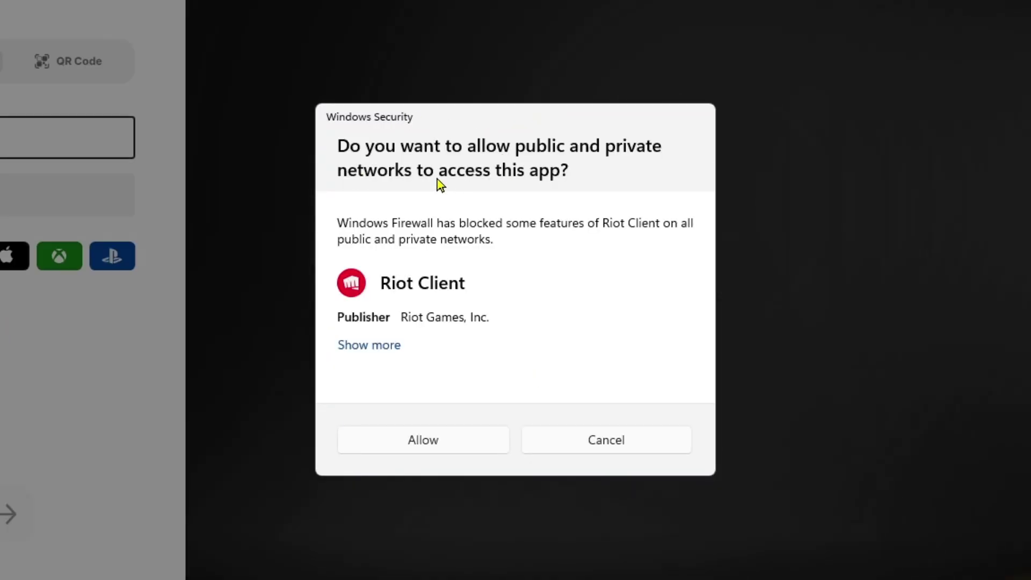
pyautogui.click(435, 449)
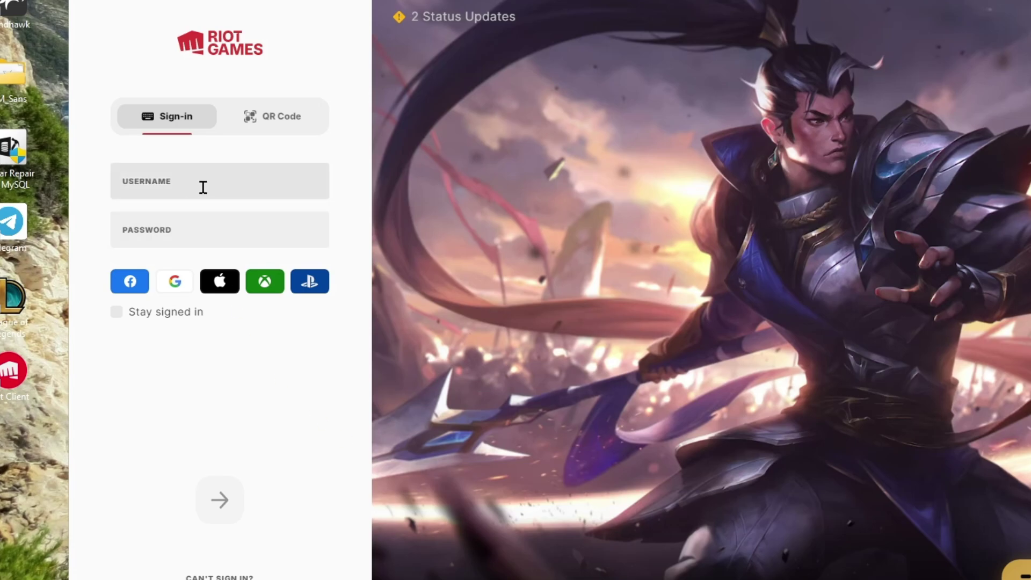
# Sign in to Riot Client with the Google account via the browser hand-off.
pyautogui.click(178, 292)
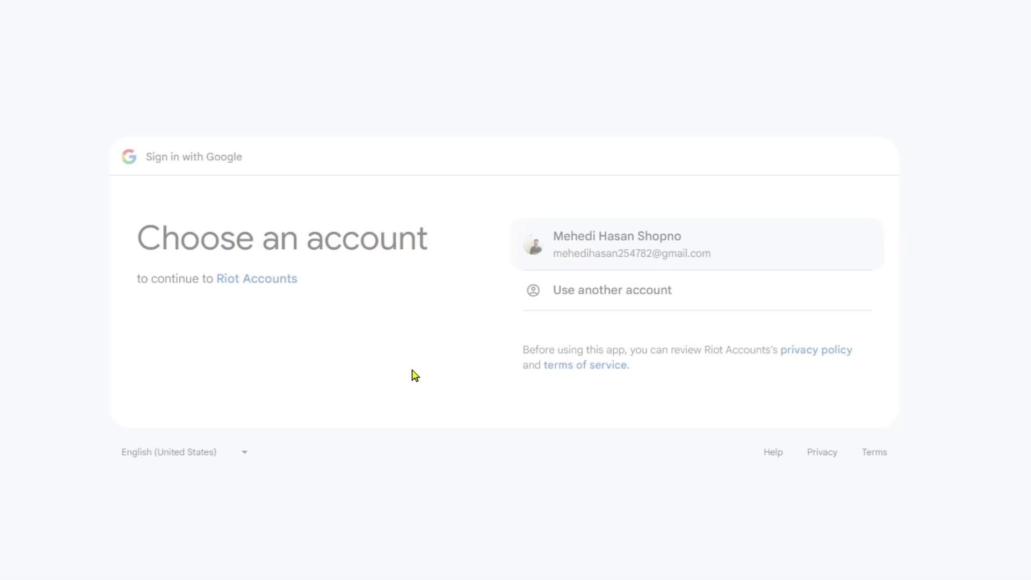
pyautogui.click(644, 252)
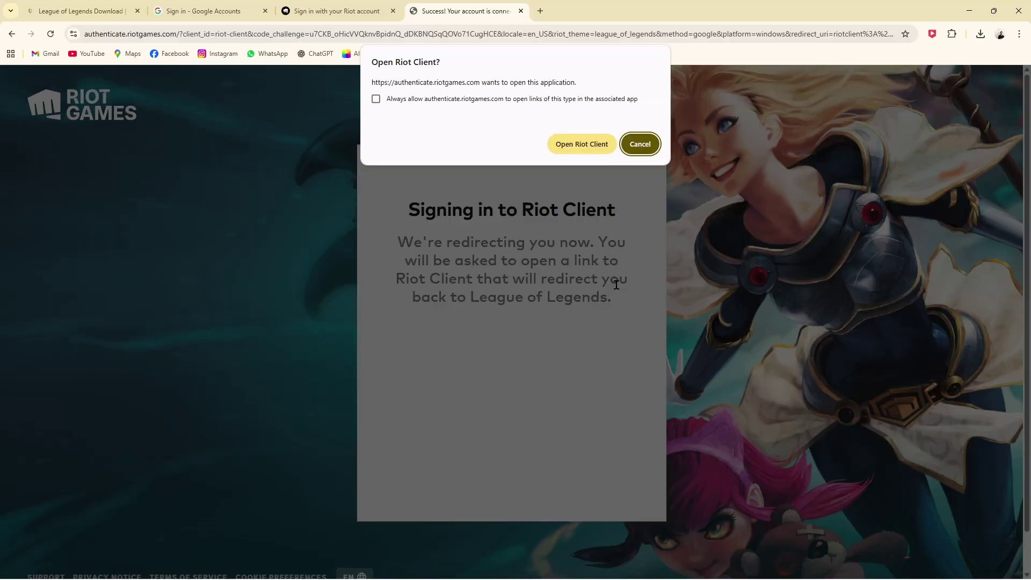
pyautogui.click(585, 147)
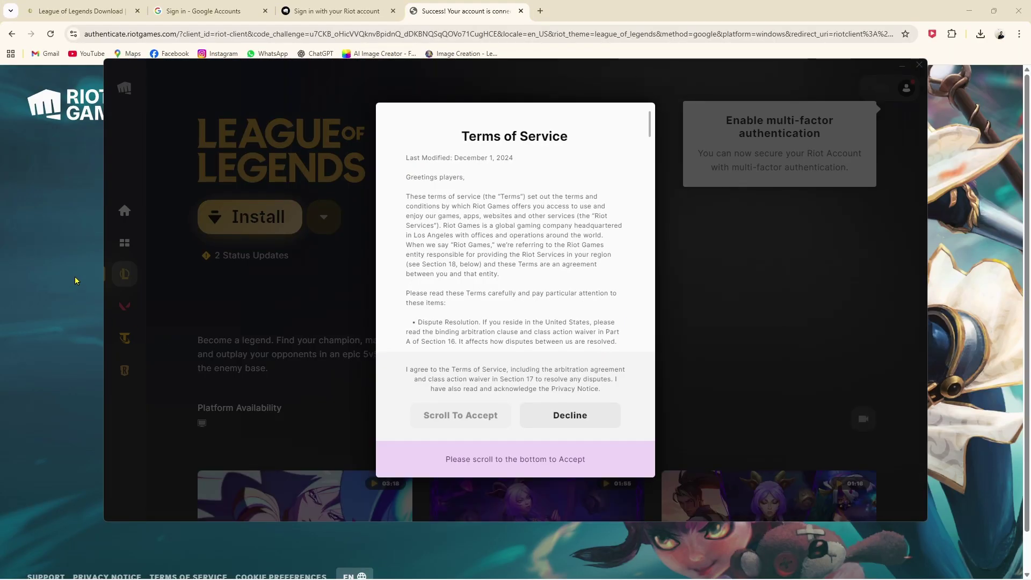
pyautogui.click(333, 11)
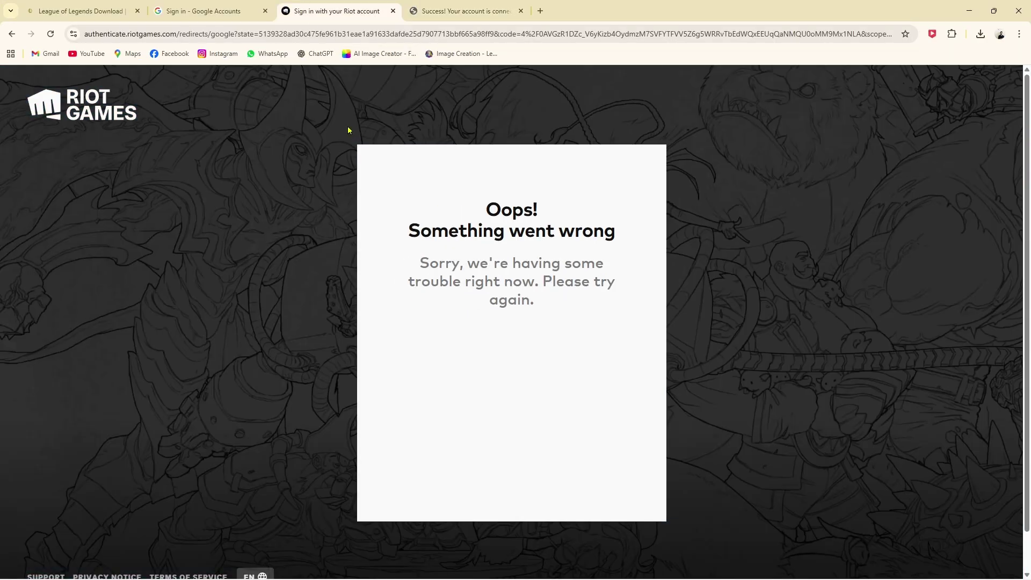
pyautogui.click(462, 11)
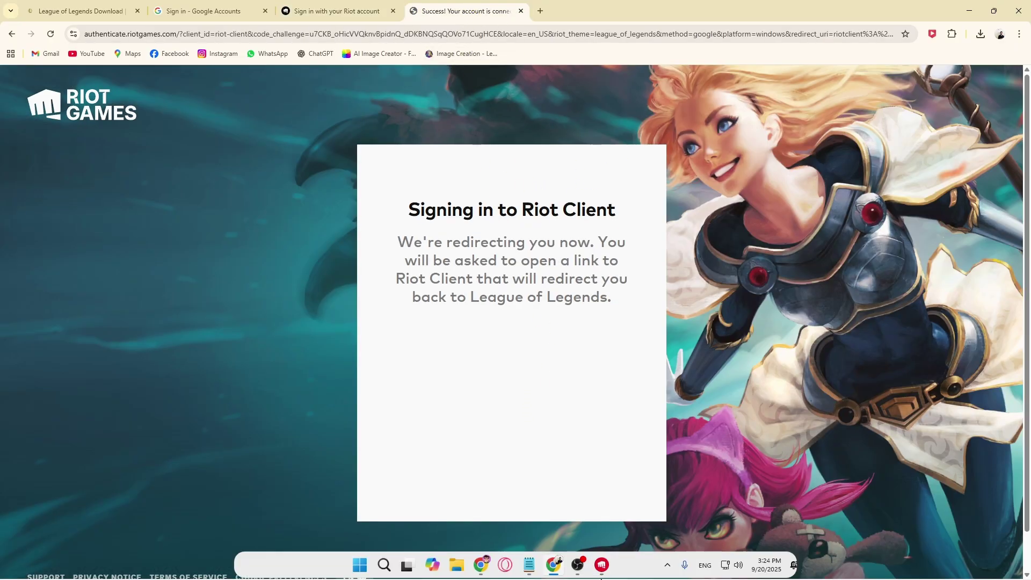
pyautogui.click(593, 565)
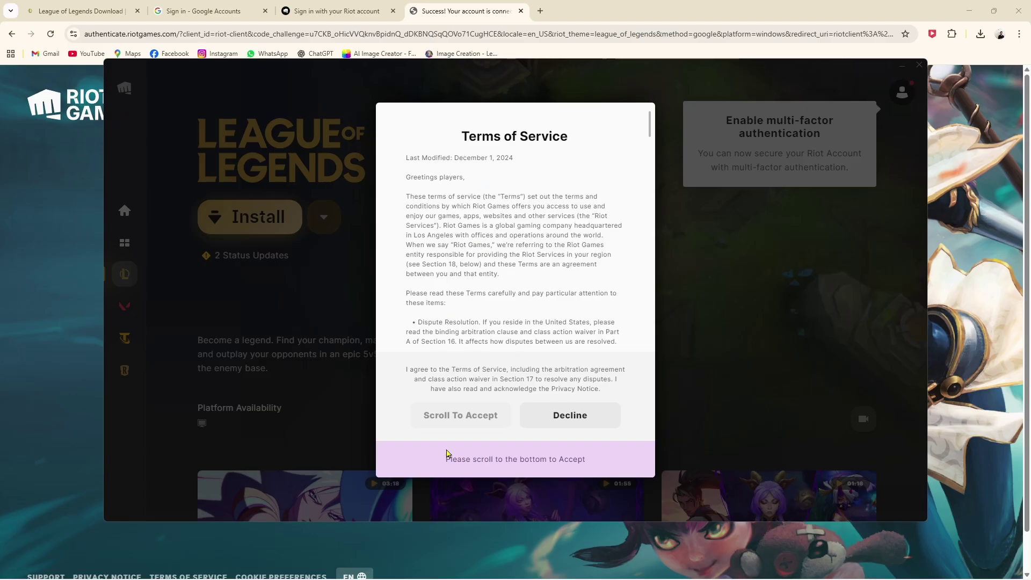
# Scroll through the Terms of Service and accept them.
pyautogui.scroll(-20, 482, 312)
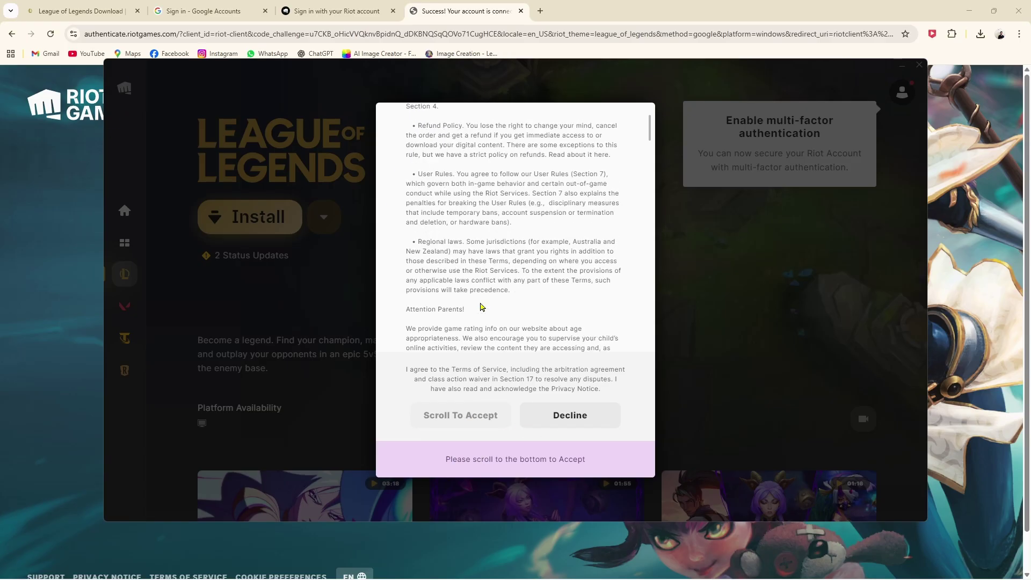
pyautogui.scroll(-15, 482, 317)
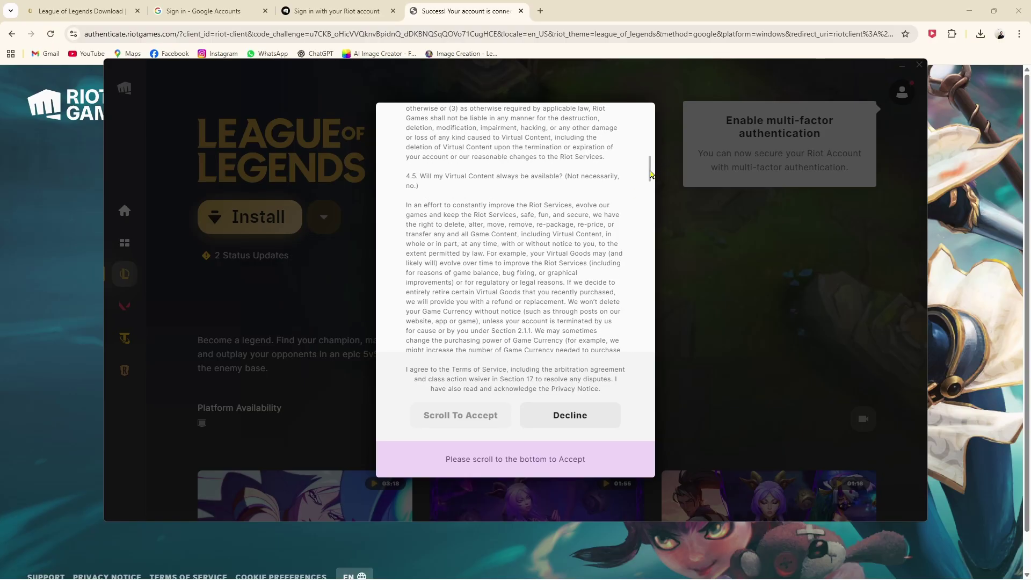
pyautogui.moveTo(651, 173); pyautogui.dragTo(654, 441)
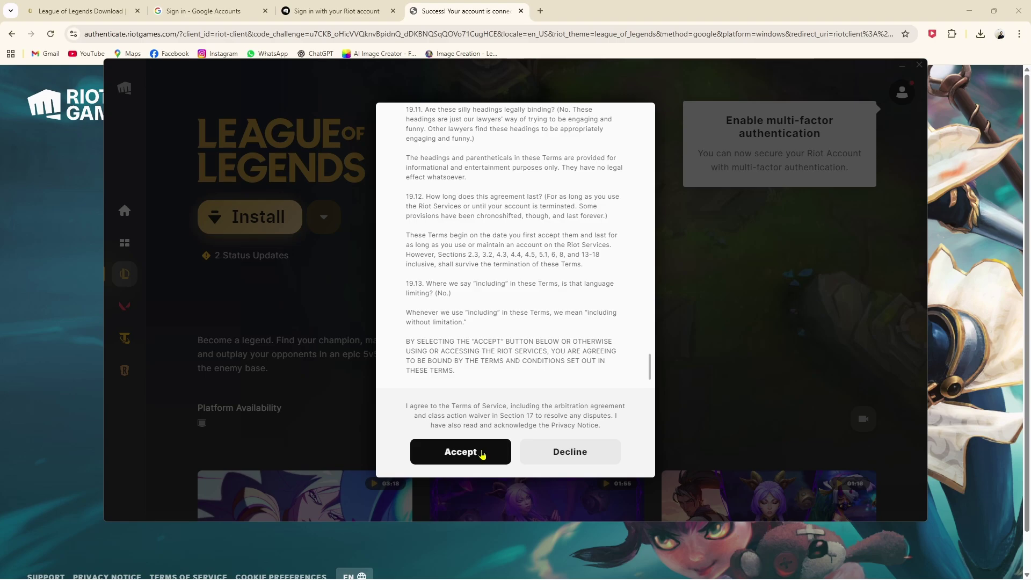
pyautogui.click(482, 454)
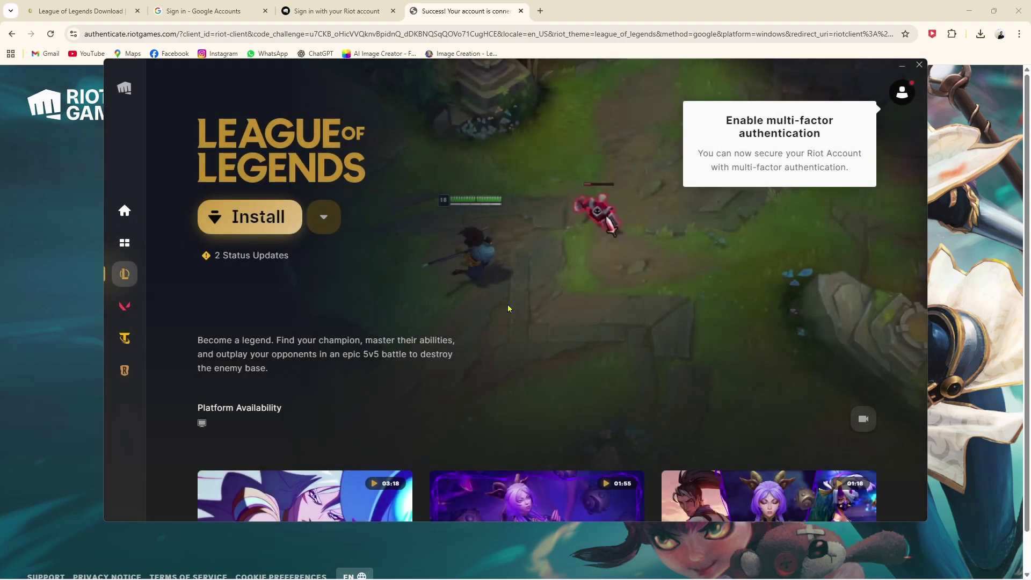
# Set League of Legends' install folder, keep shortcuts for all users and English (US).
pyautogui.scroll(-3, 509, 308)
pyautogui.scroll(3, 508, 309)
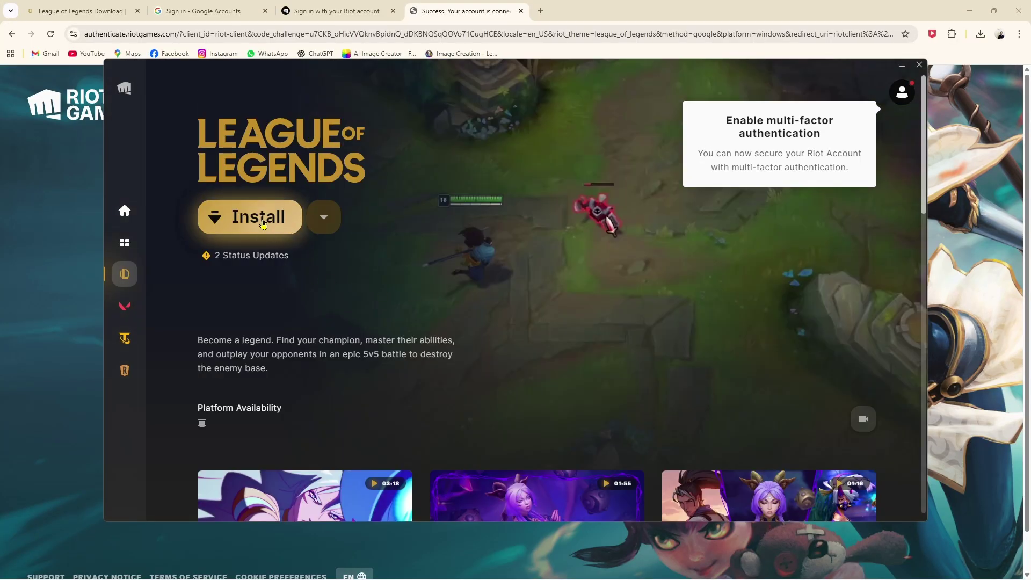
pyautogui.click(263, 224)
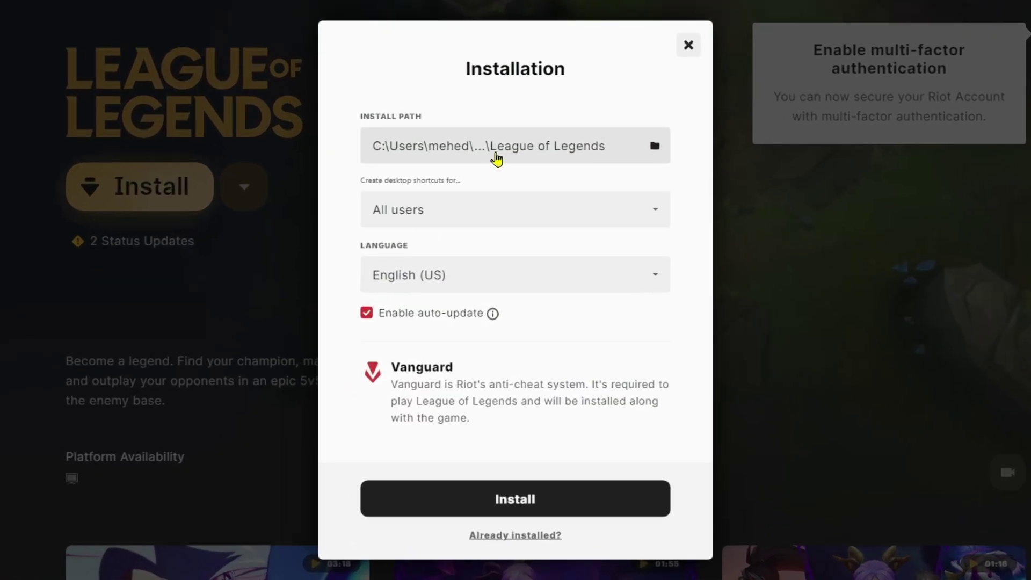
pyautogui.click(503, 189)
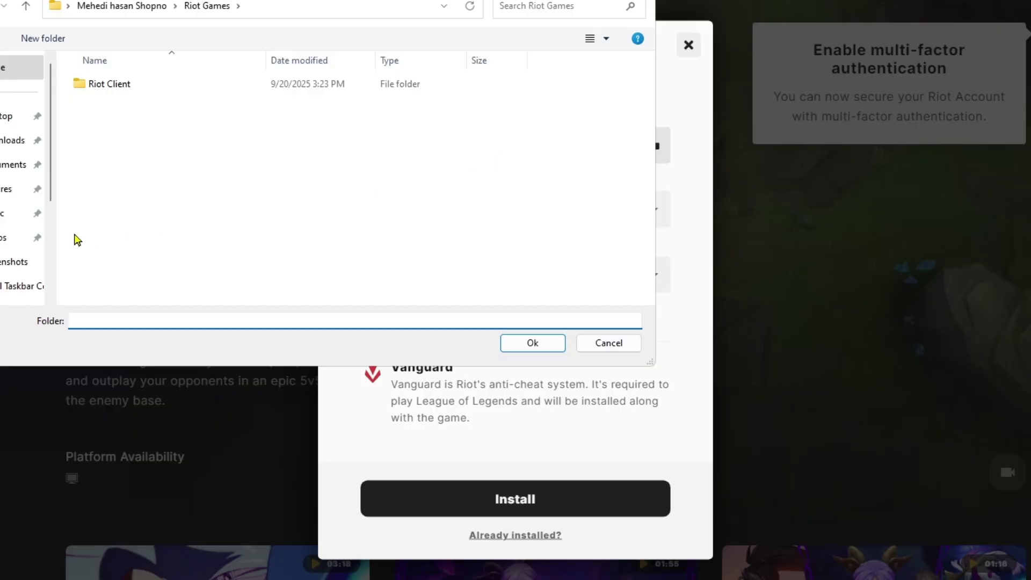
pyautogui.click(534, 346)
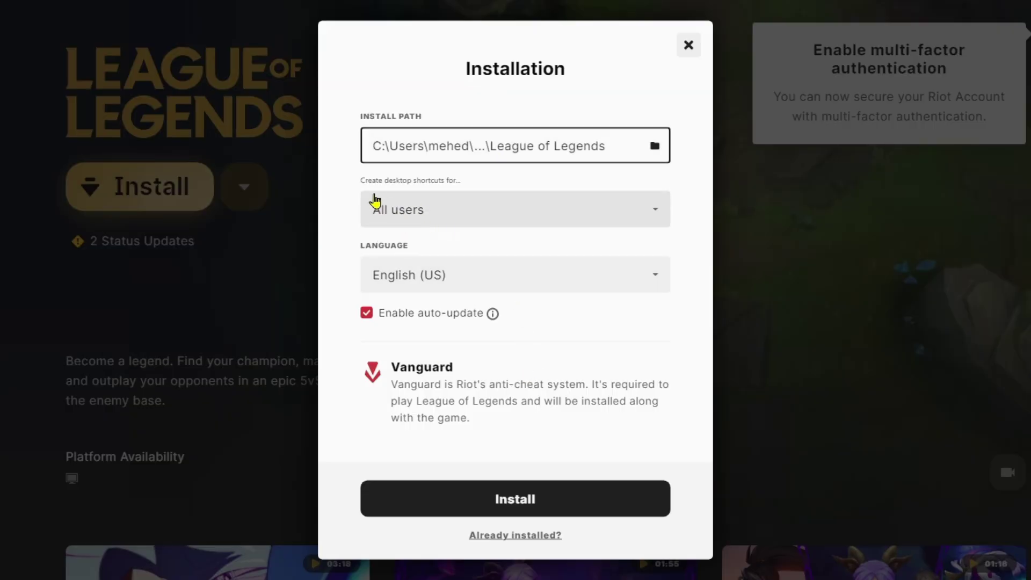
pyautogui.click(461, 214)
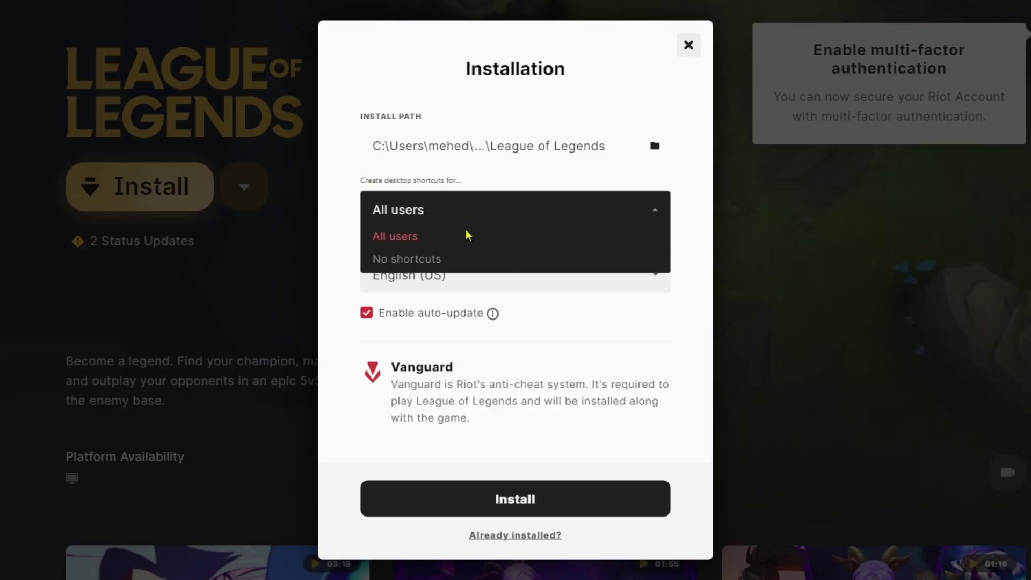
pyautogui.click(435, 244)
pyautogui.click(430, 291)
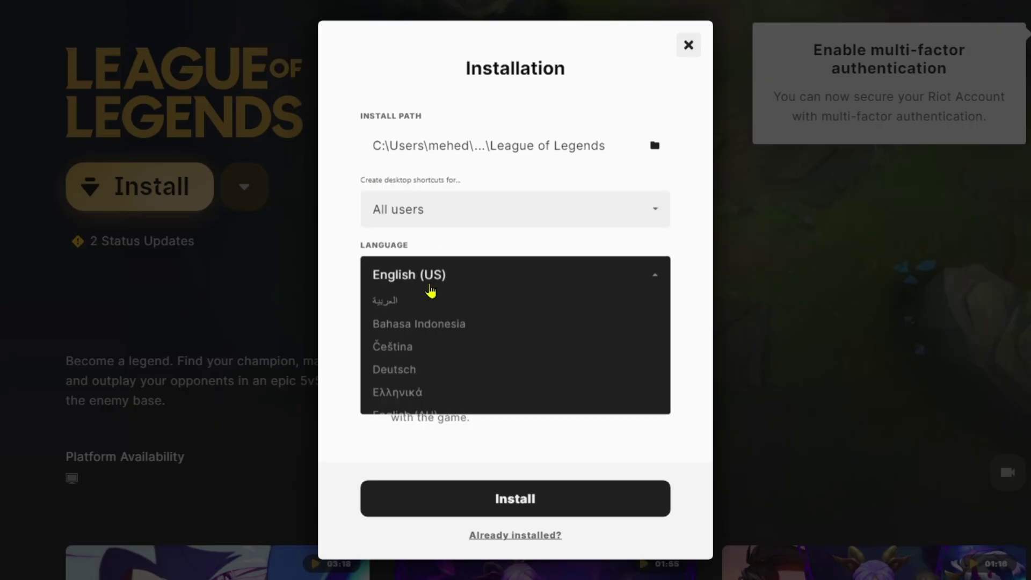
pyautogui.click(449, 276)
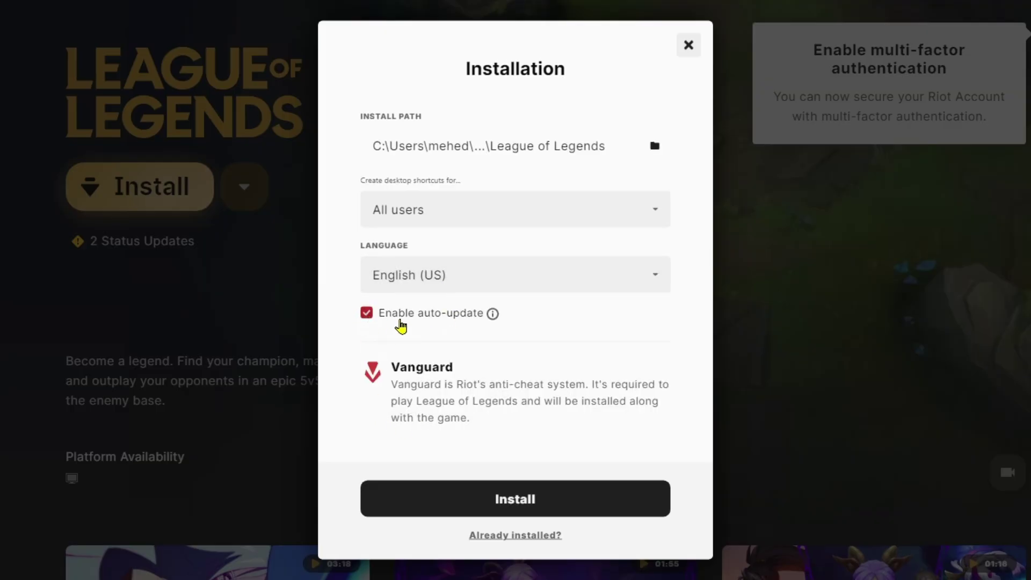
# Start the League of Legends download, move the Windows Features window aside, and view Teamfight Tactics.
pyautogui.click(541, 506)
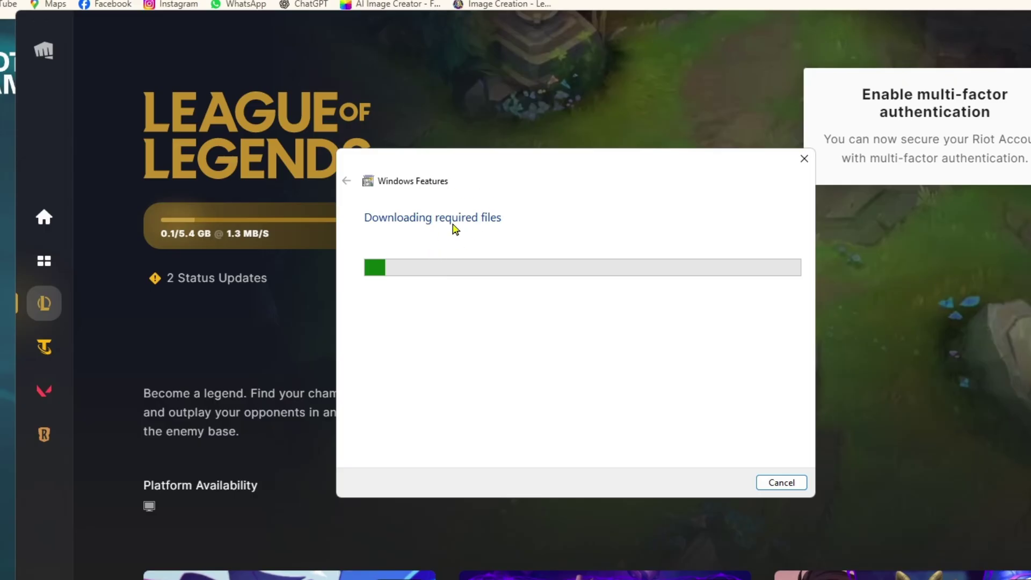
pyautogui.moveTo(467, 160); pyautogui.dragTo(765, 177)
pyautogui.click(270, 332)
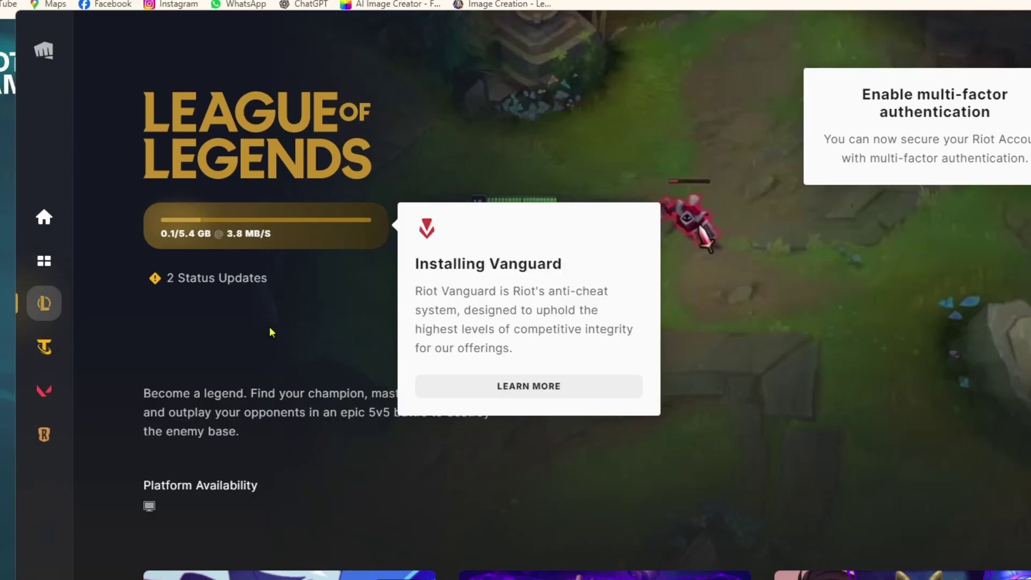
pyautogui.click(46, 347)
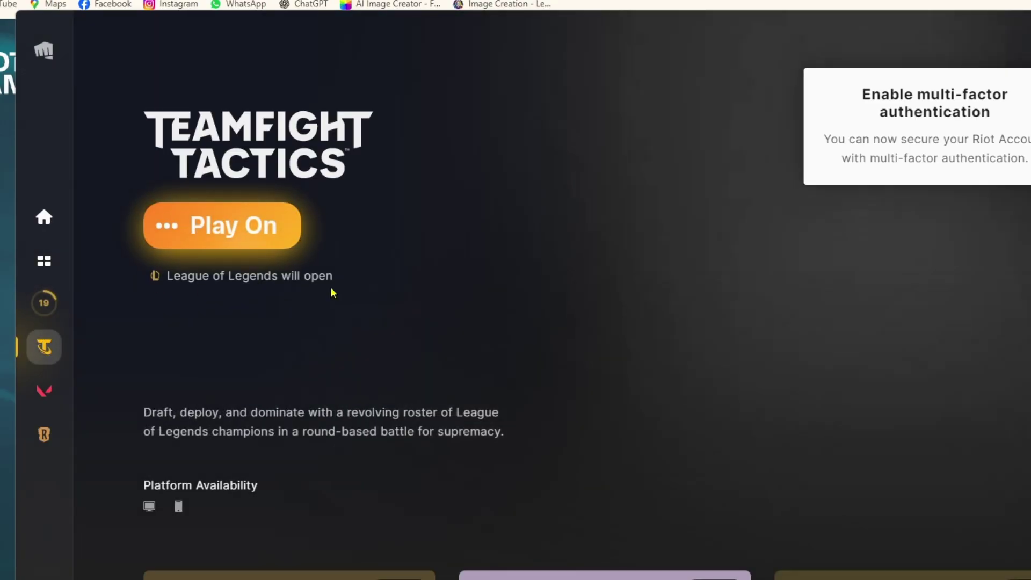
# Browse the VALORANT, Legends of Runeterra and all-games pages, then return to League of Legends.
pyautogui.scroll(-4, 391, 324)
pyautogui.scroll(-5, 390, 325)
pyautogui.scroll(6, 511, 340)
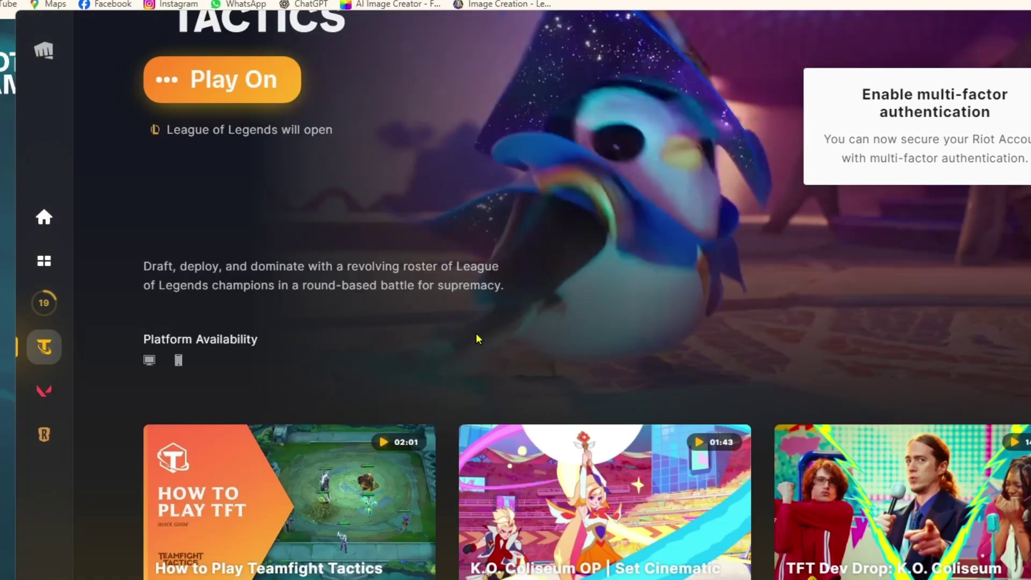
pyautogui.scroll(3, 444, 337)
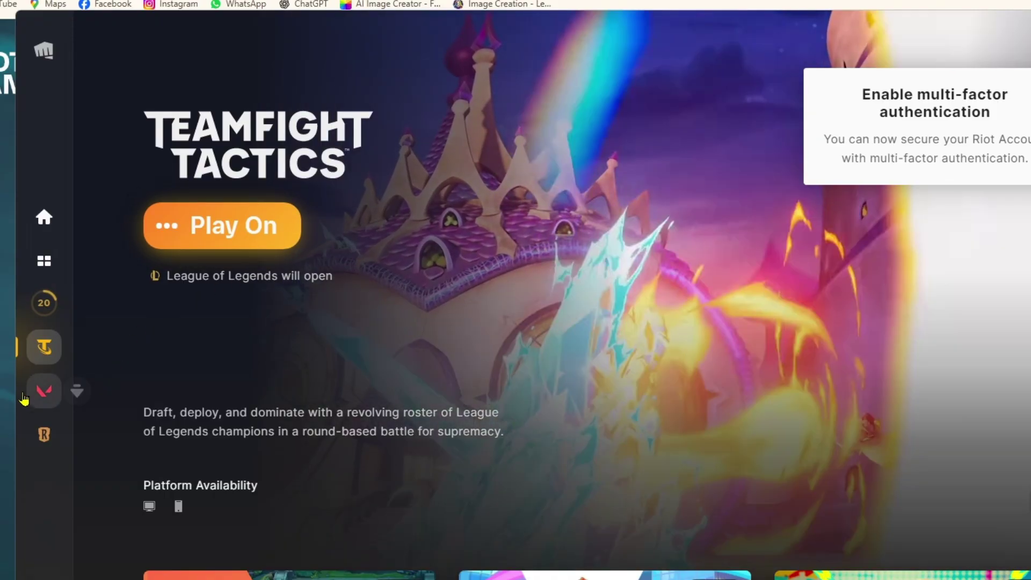
pyautogui.click(50, 398)
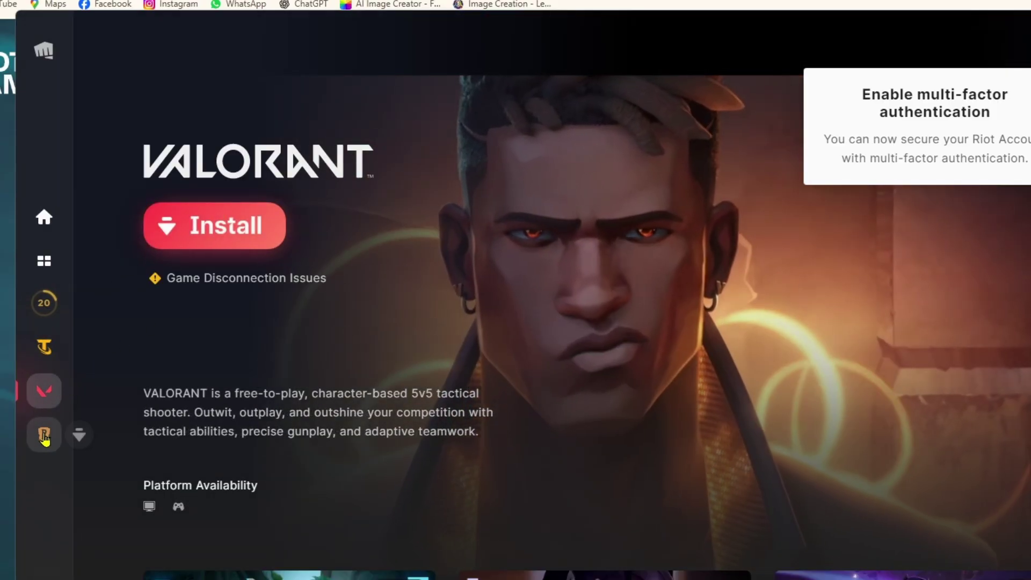
pyautogui.click(45, 433)
pyautogui.click(44, 255)
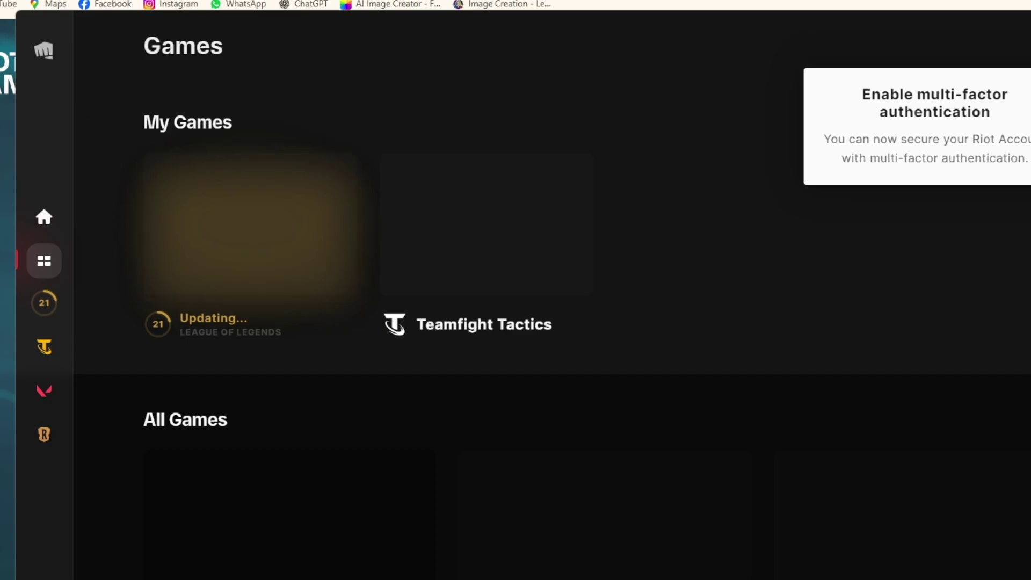
pyautogui.click(43, 303)
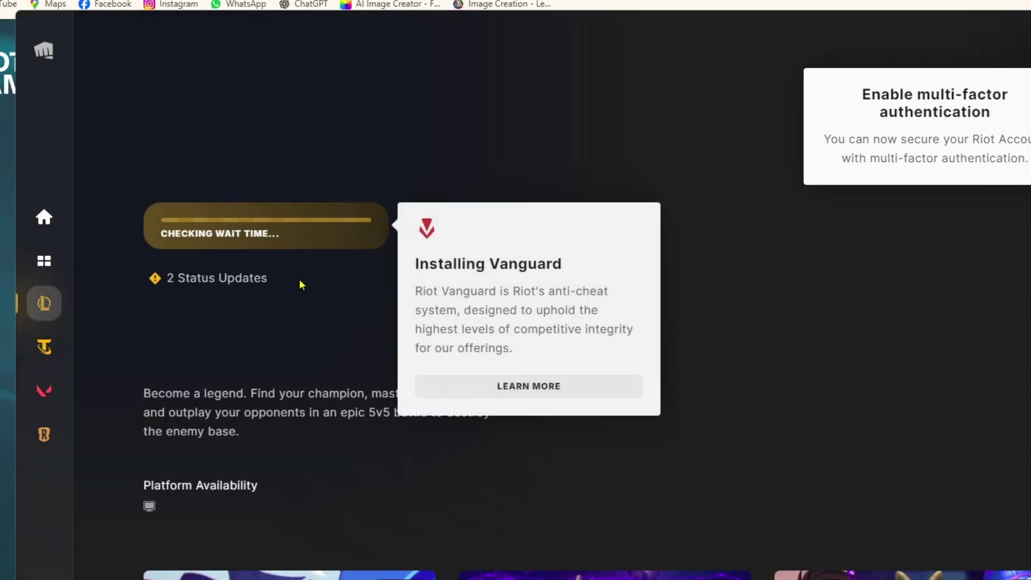